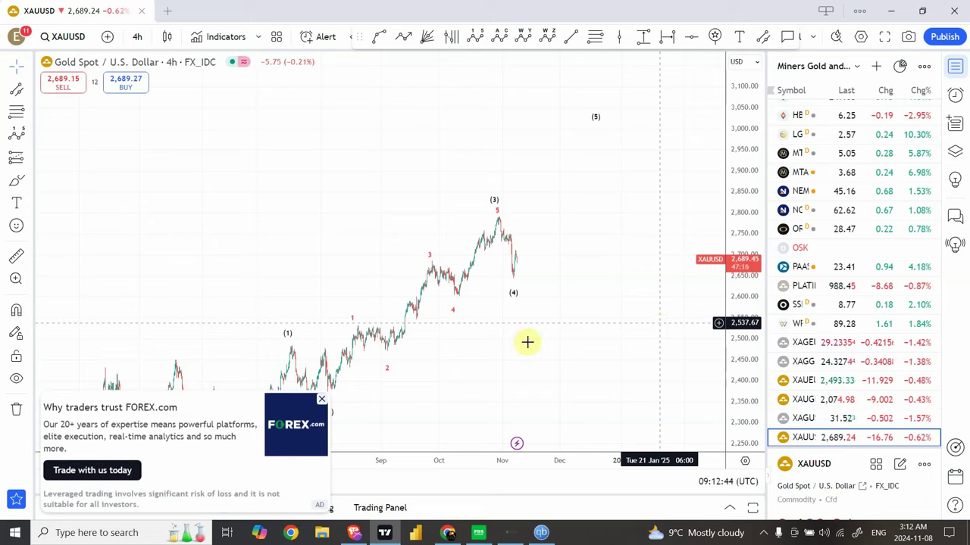
Step: Close the FOREX.com ad and inspect the points of the (0)–(5) Elliott wave count on gold
click(322, 400)
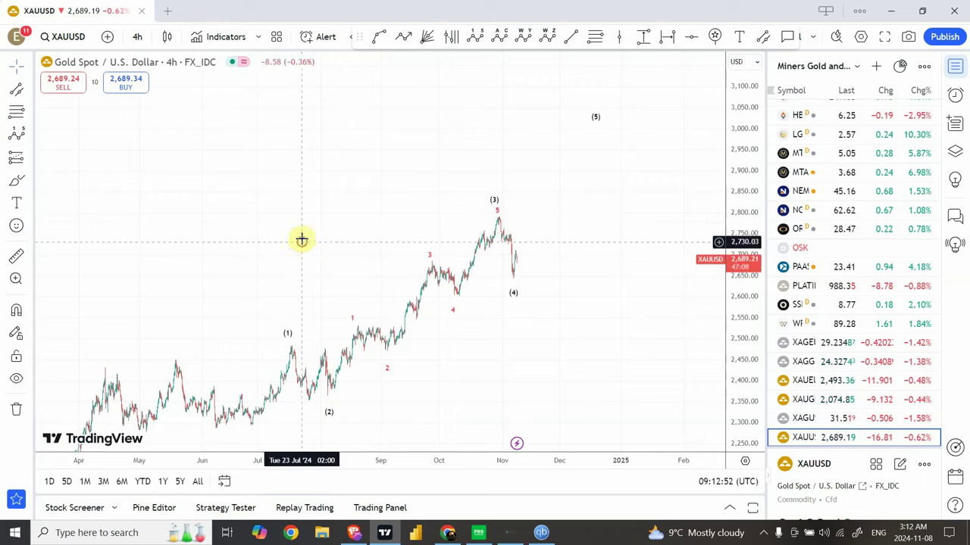
drag(301, 241, 317, 209)
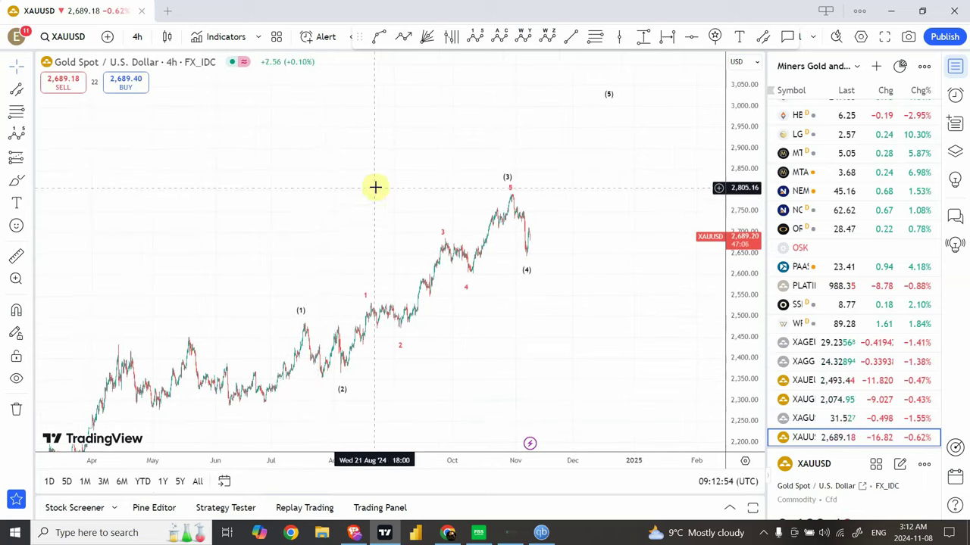
click(508, 191)
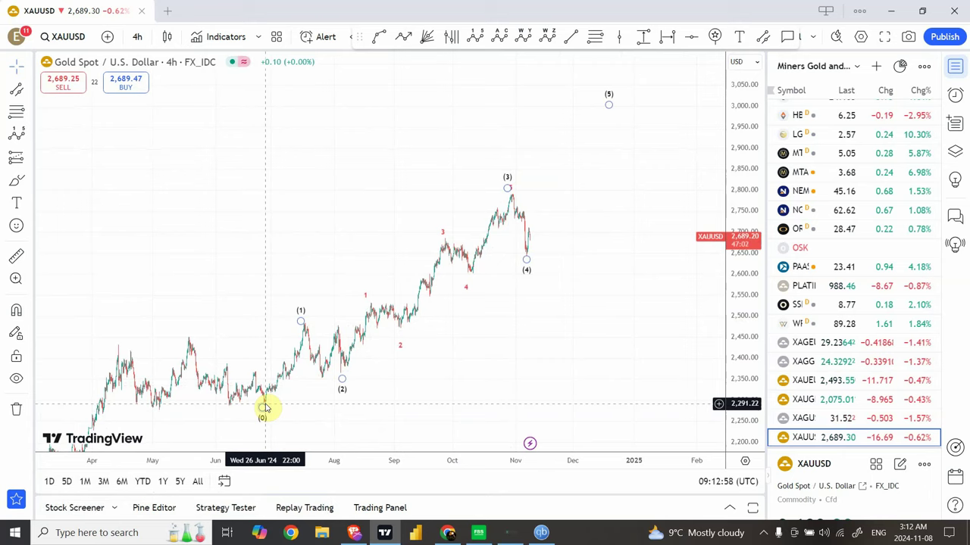
click(372, 361)
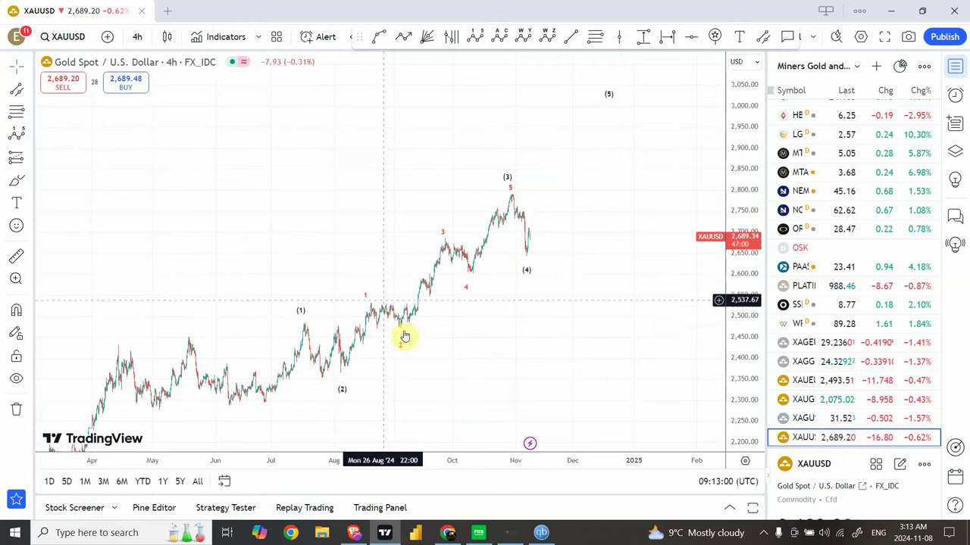
click(509, 170)
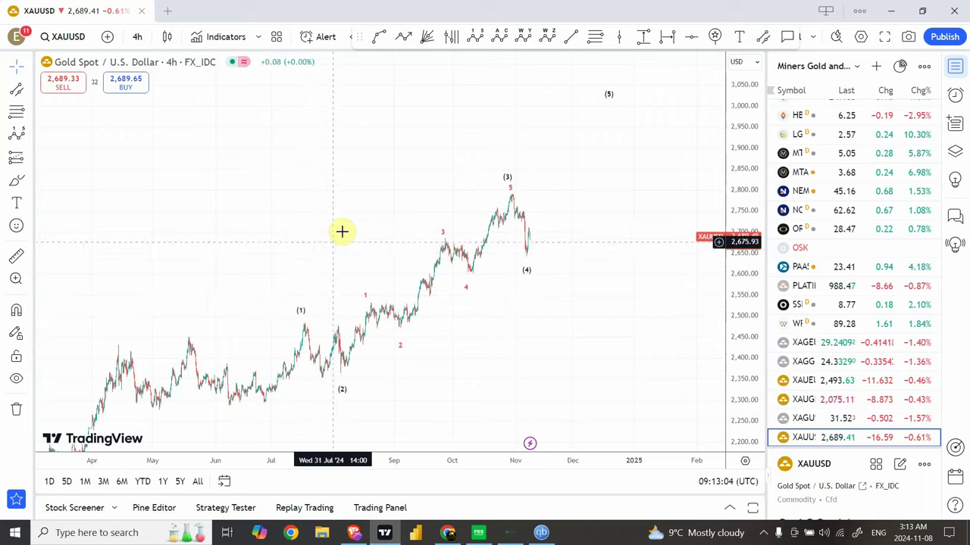
drag(335, 240, 331, 250)
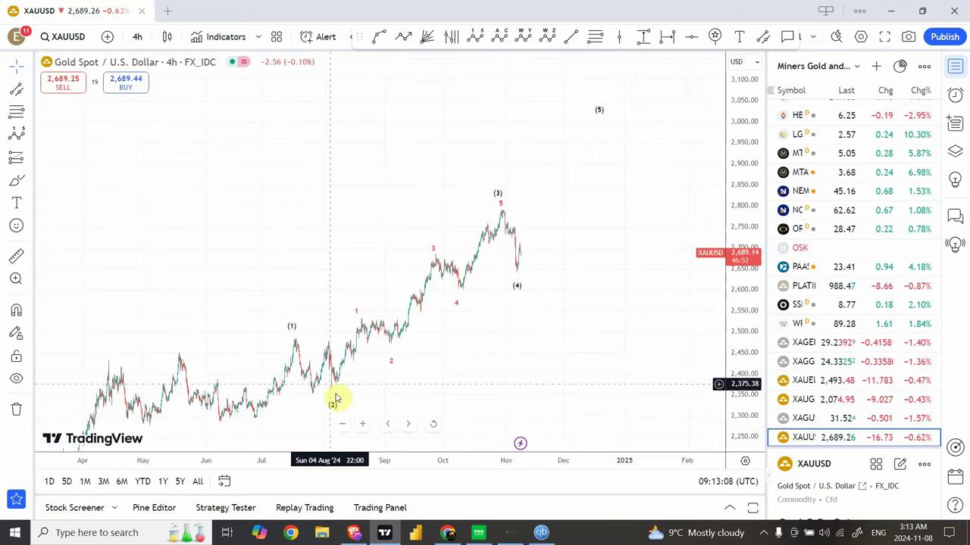
click(499, 209)
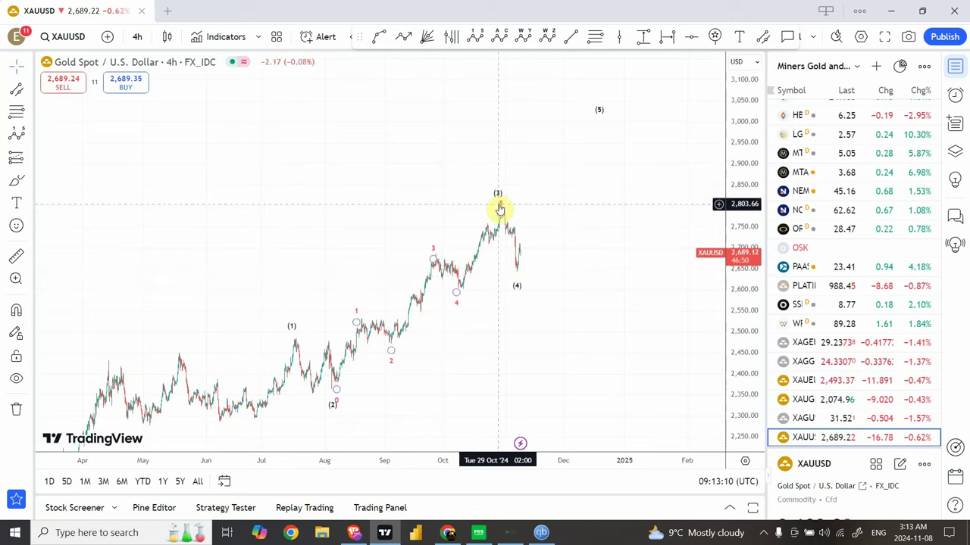
click(518, 276)
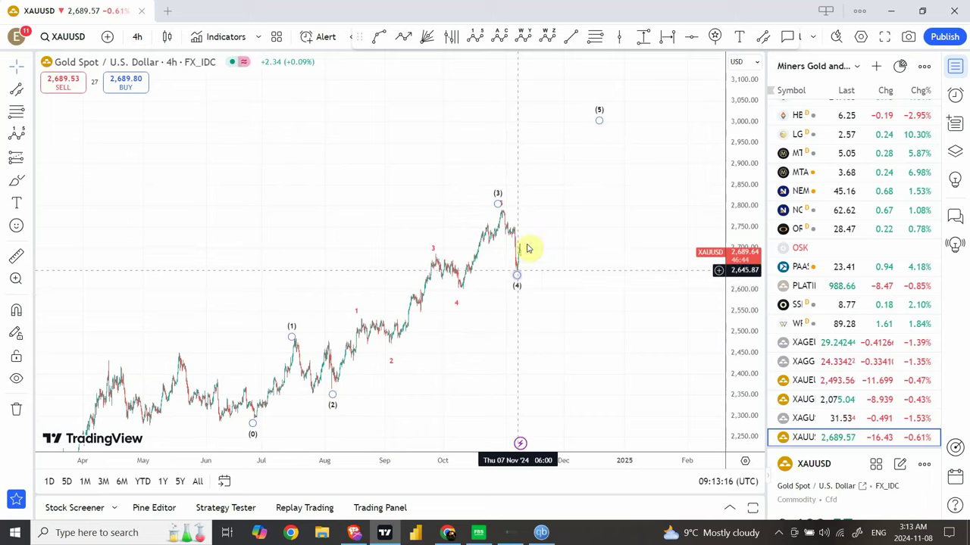
click(556, 171)
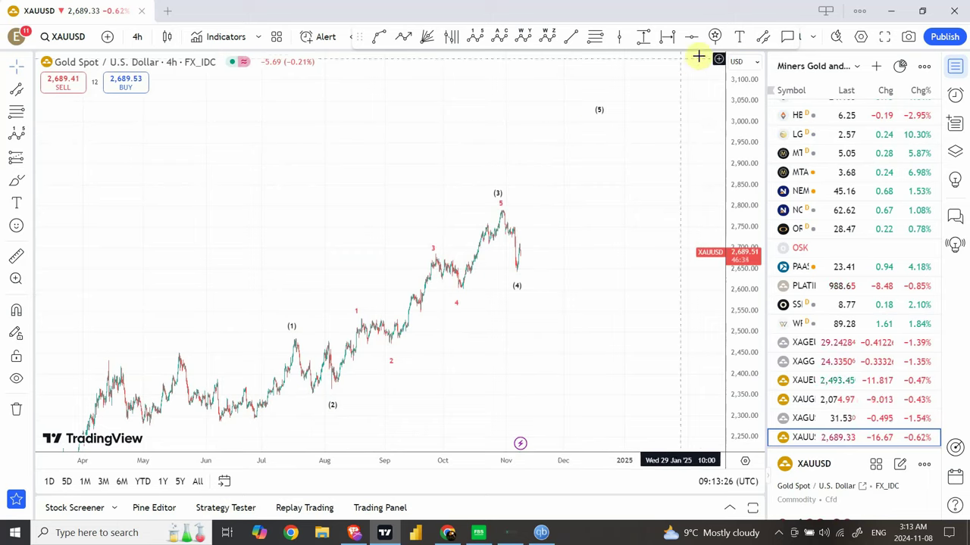
Step: Draw a straight line from the wave (4) low up to the (5) target near 3,000
click(403, 37)
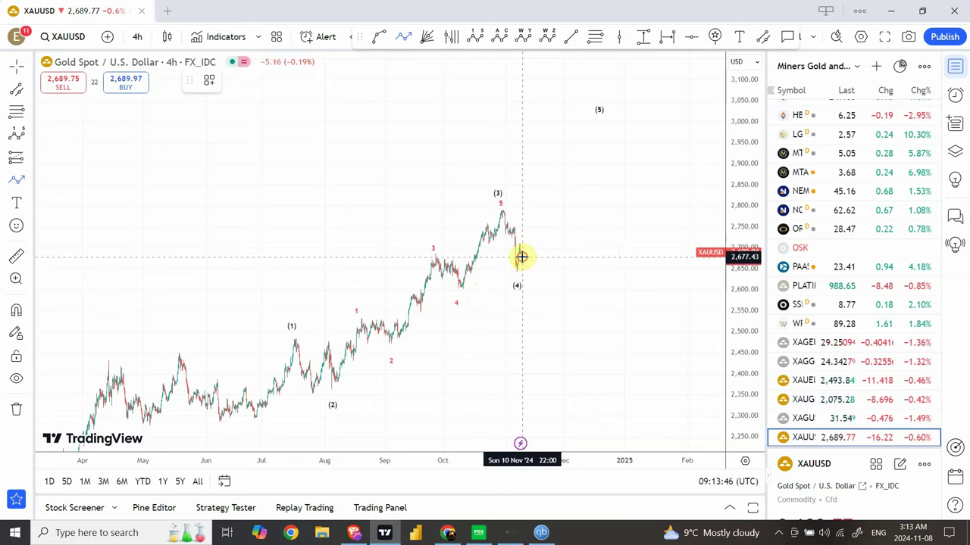
drag(521, 257, 564, 116)
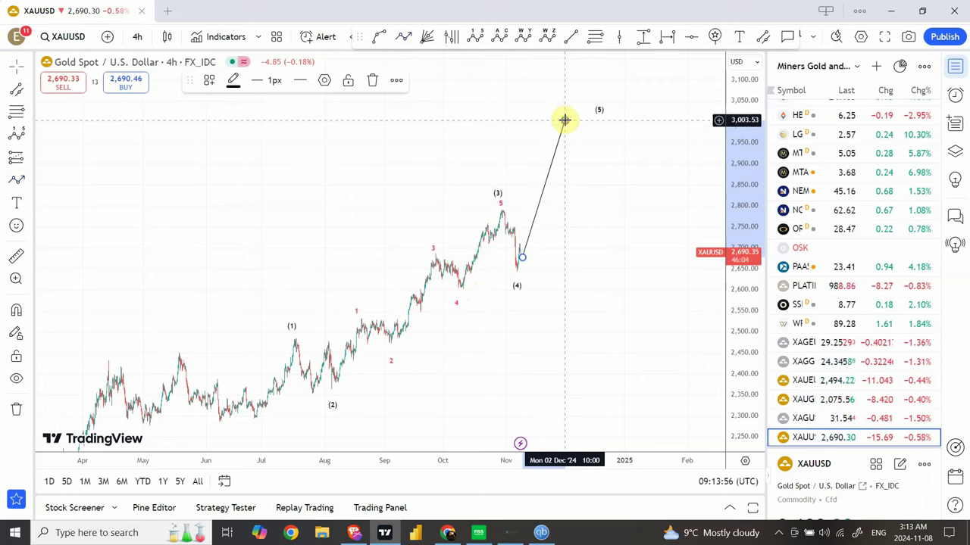
click(608, 199)
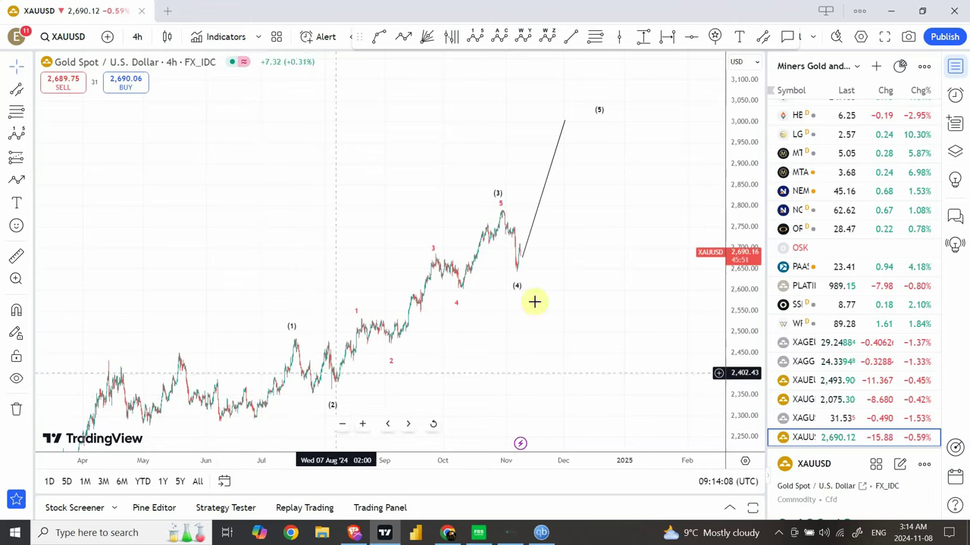
drag(295, 219, 310, 168)
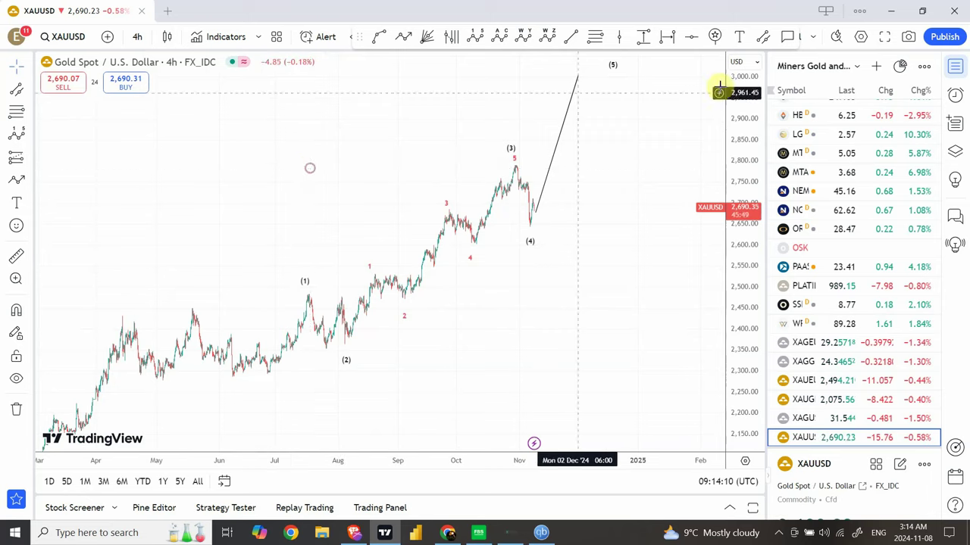
Step: Draw a trendline from the late-June swing low to about 2,647 in January
click(570, 38)
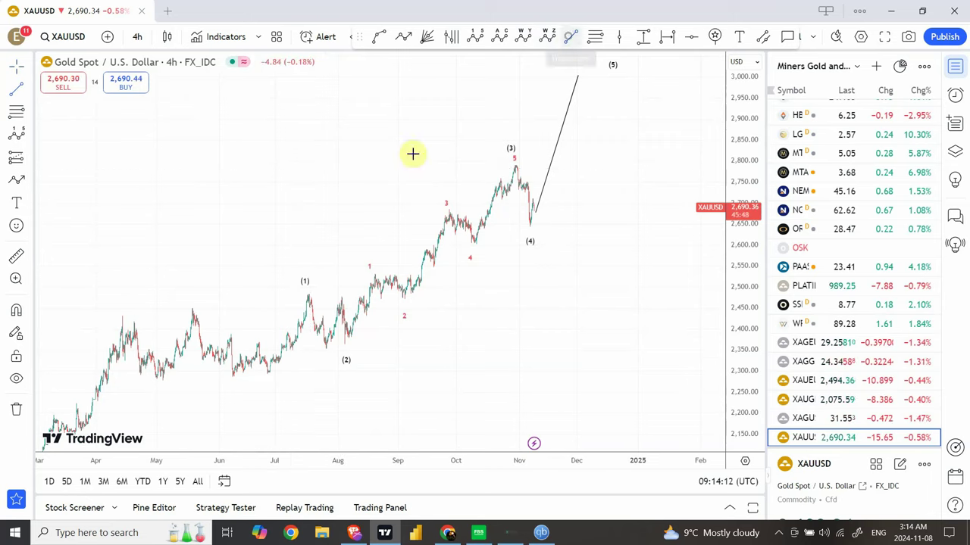
click(266, 372)
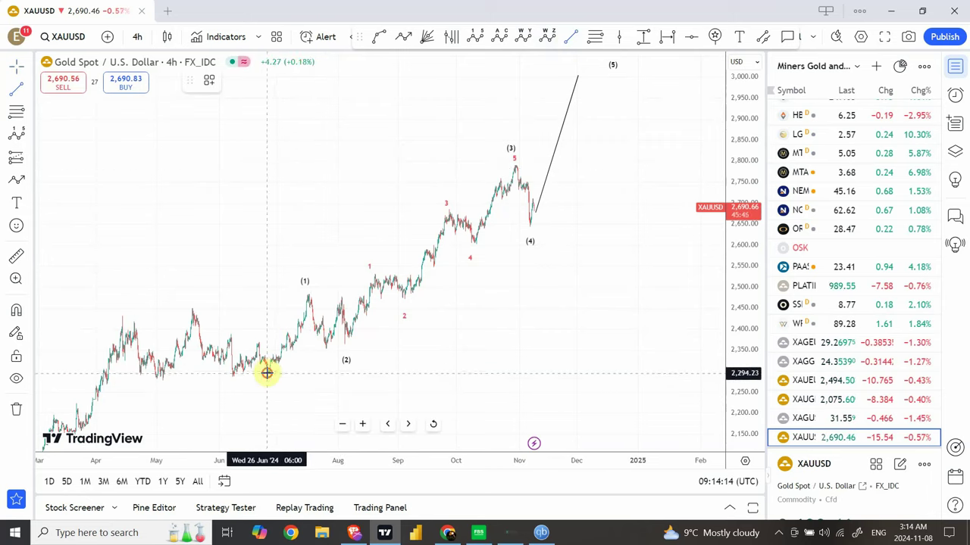
click(669, 224)
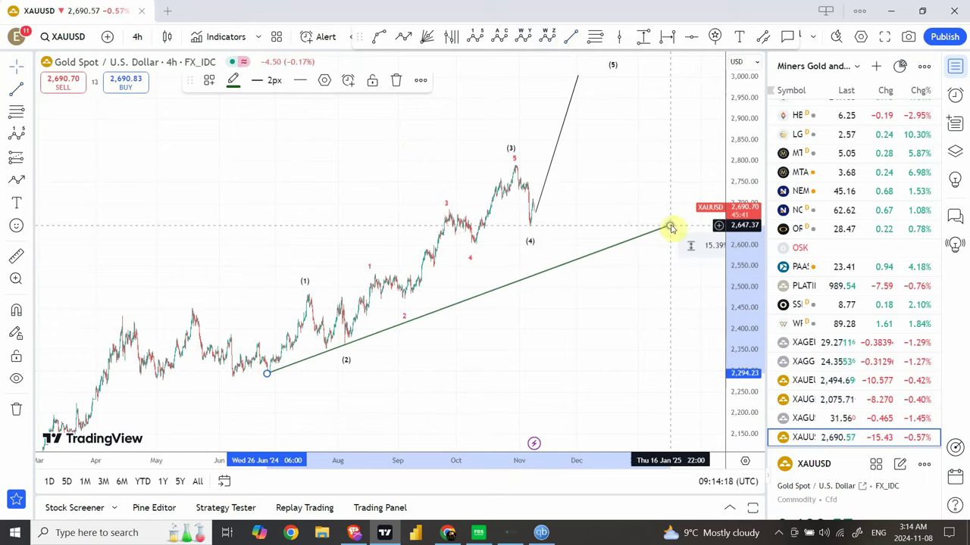
click(552, 323)
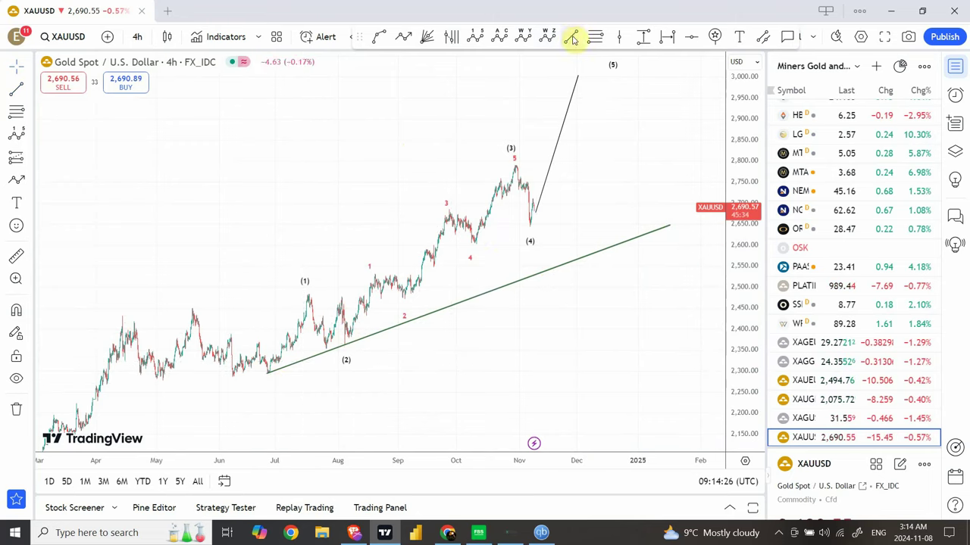
Step: Draw a second trendline from wave (2) past wave (4), extending it to about 2,776
click(345, 345)
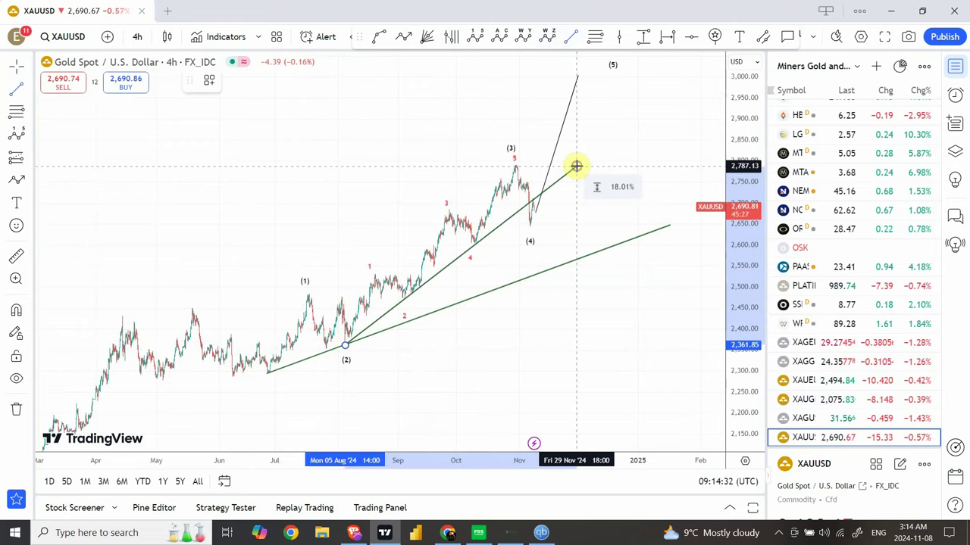
click(576, 166)
double_click(576, 166)
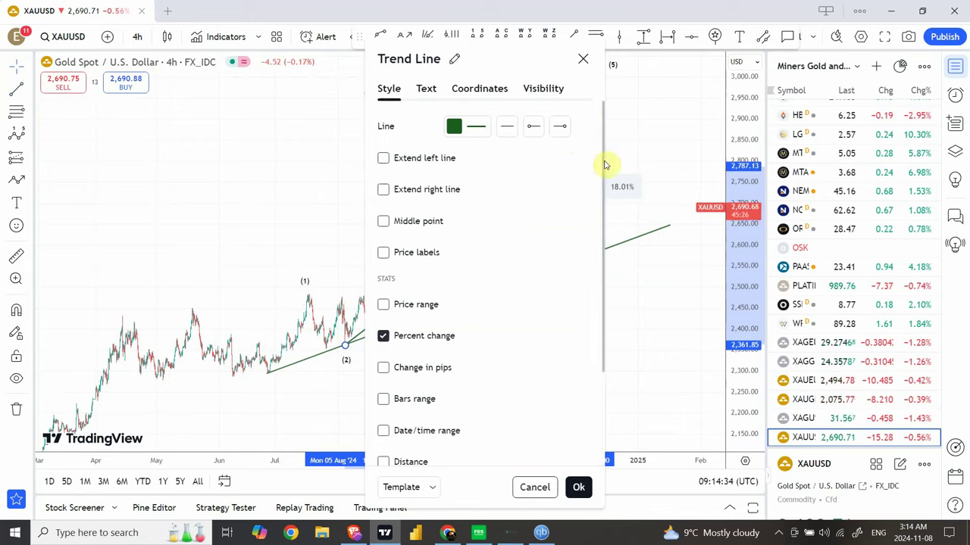
key(Escape)
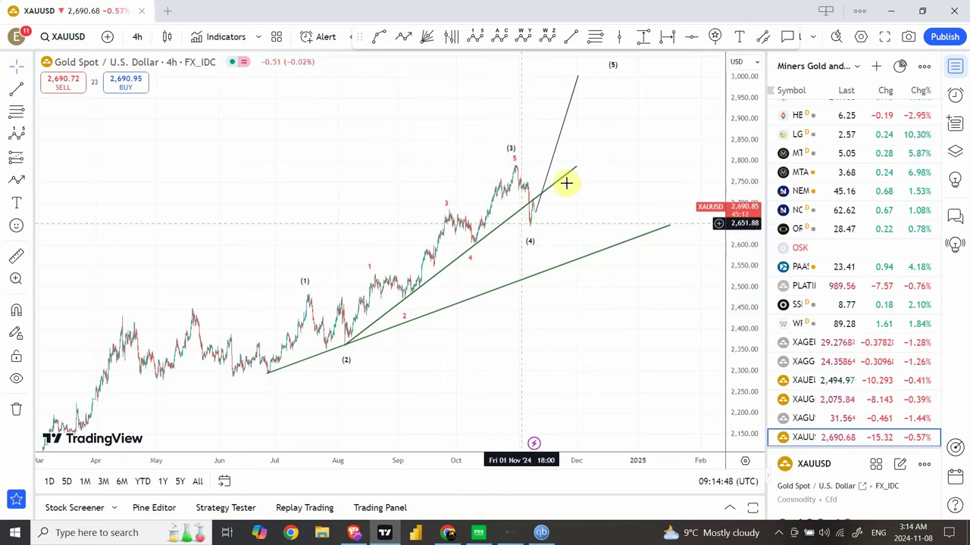
drag(576, 169, 621, 173)
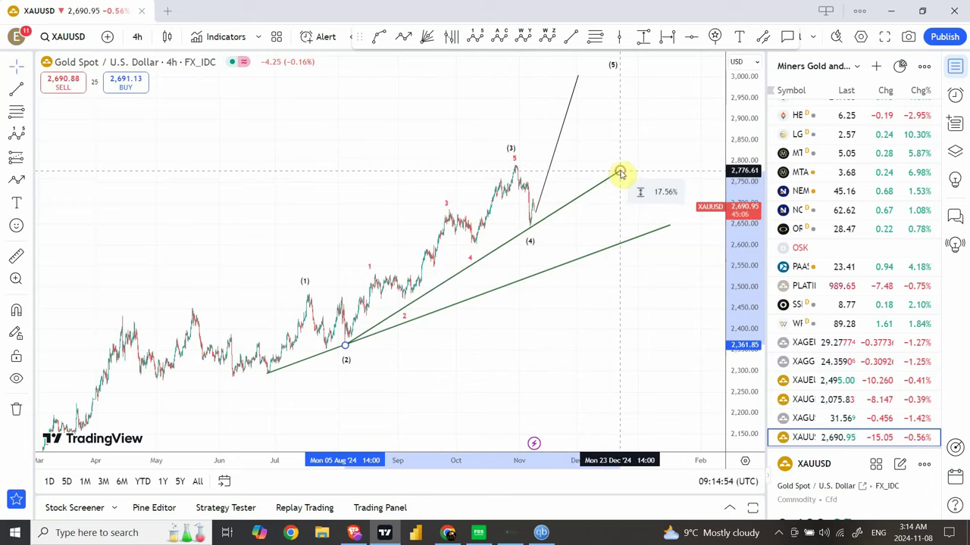
double_click(620, 172)
key(Escape)
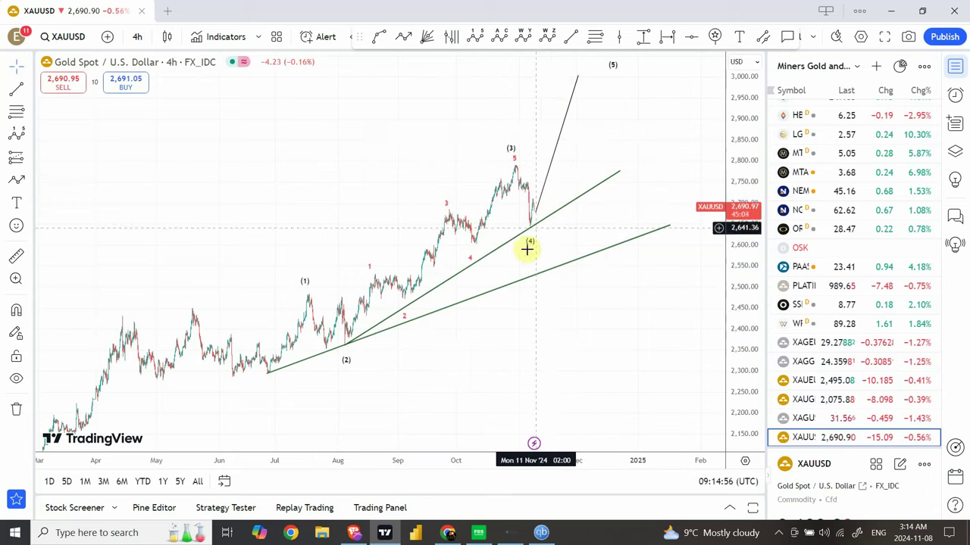
drag(523, 101, 478, 142)
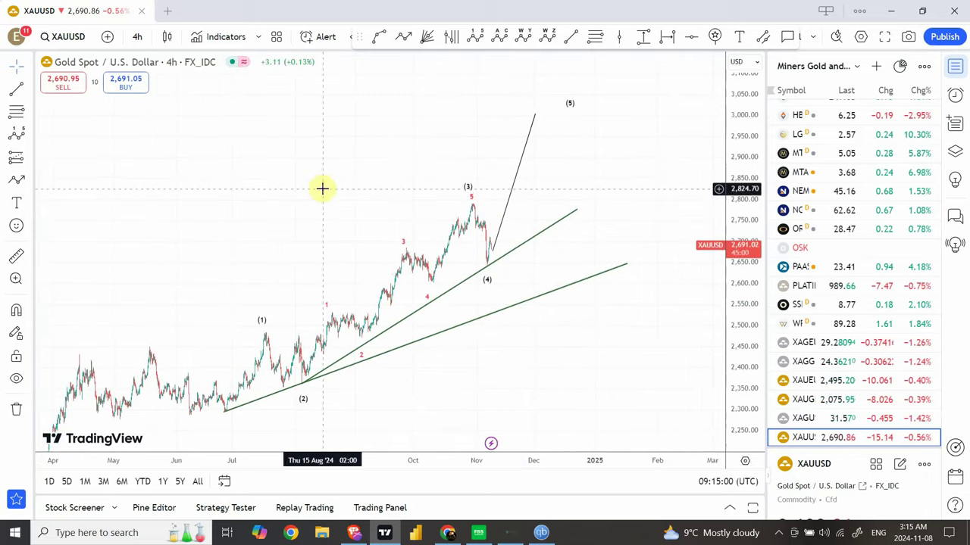
Step: Switch the gold chart to 15-minute candles and stretch the price scale to enlarge them vertically
click(134, 37)
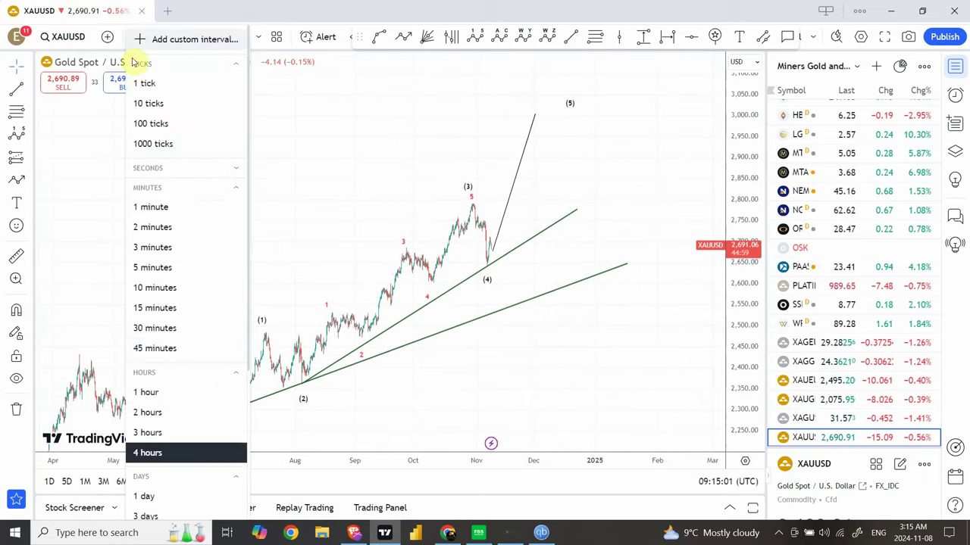
click(160, 315)
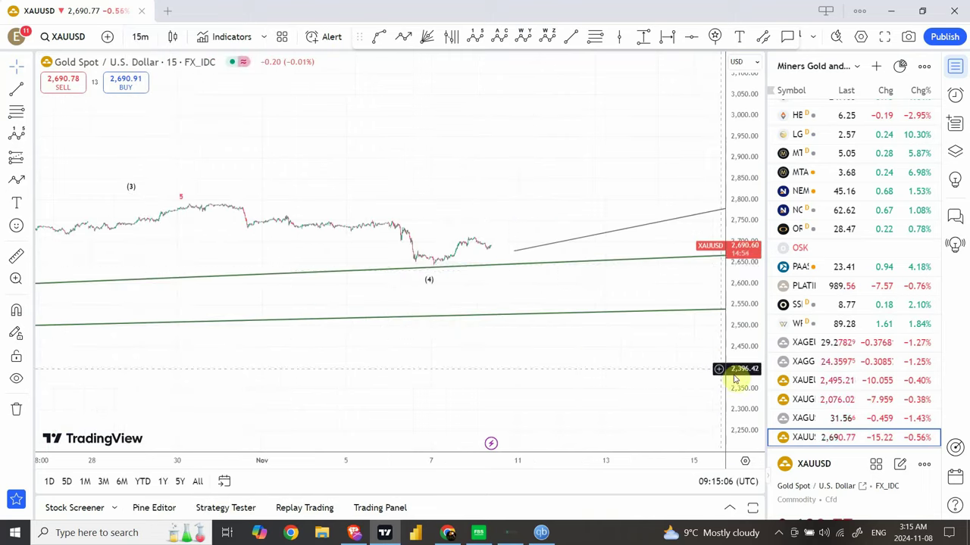
drag(739, 371, 735, 130)
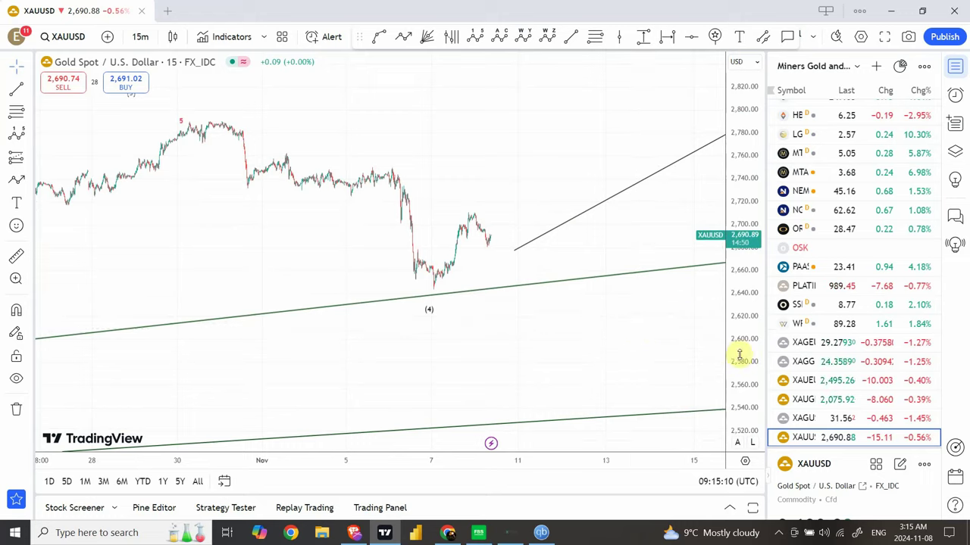
drag(738, 333, 738, 212)
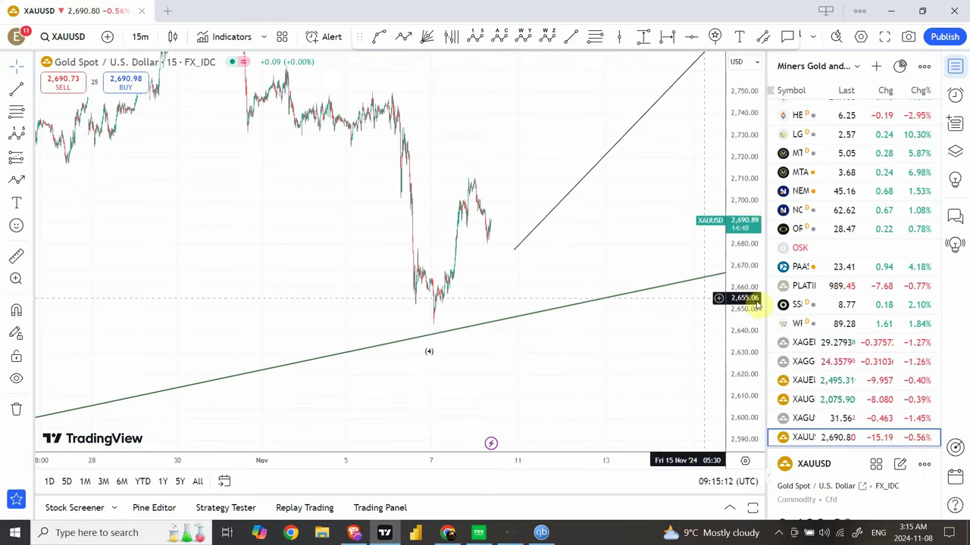
Step: Open XAGUSD on the 1-hour interval and delete the (w)(x)(y) wave drawing
click(839, 421)
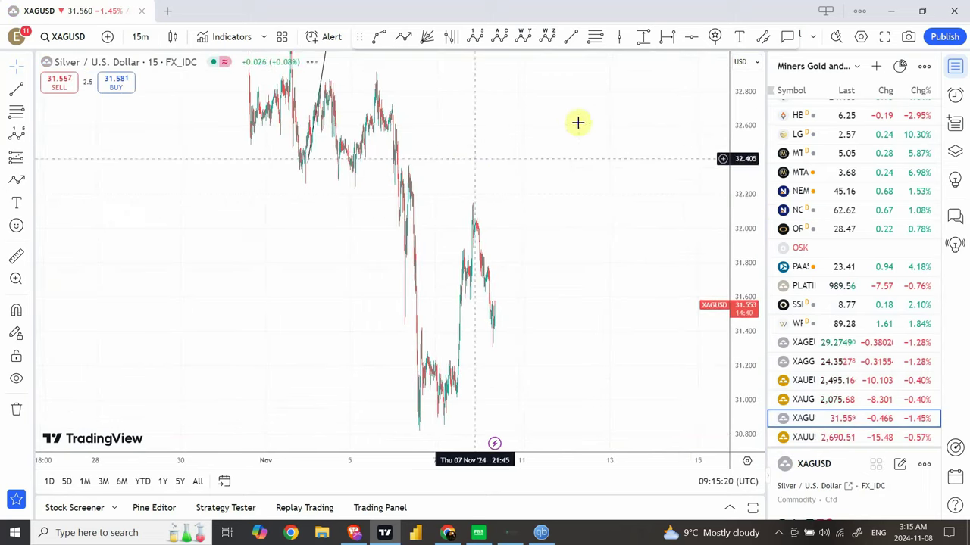
drag(742, 190, 729, 333)
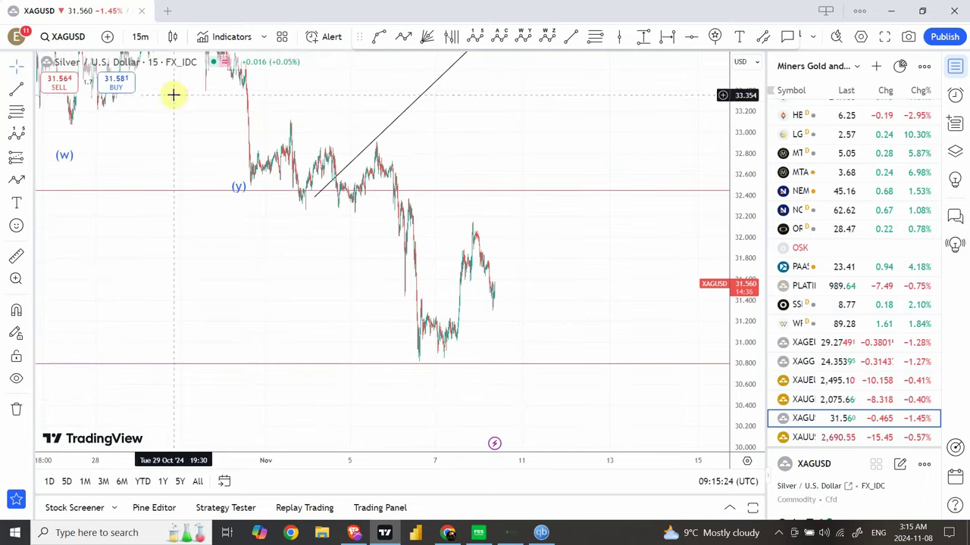
click(145, 41)
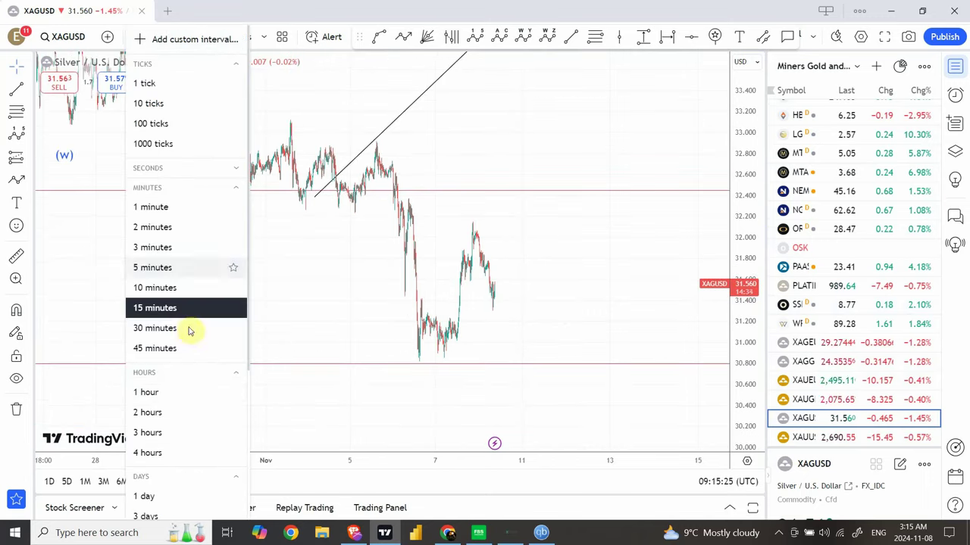
click(152, 392)
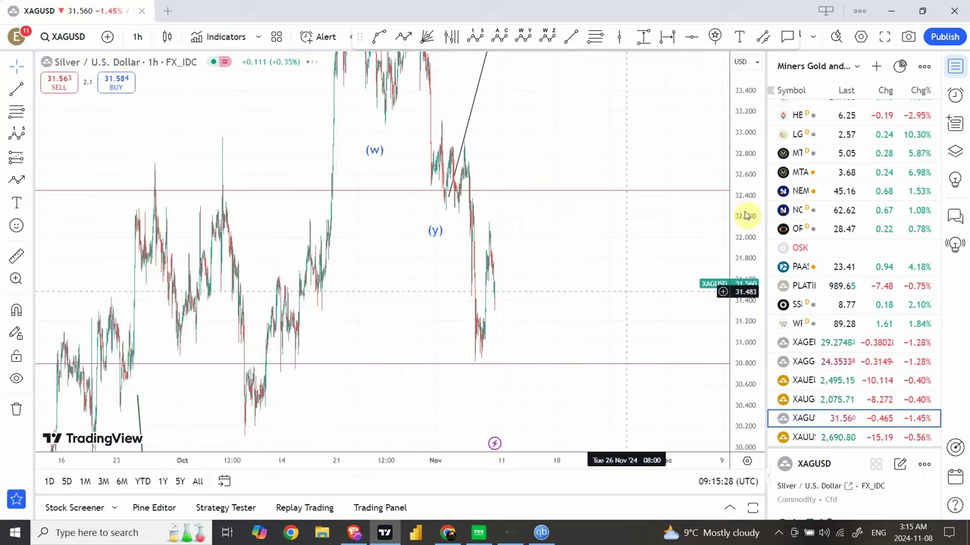
drag(751, 201, 725, 378)
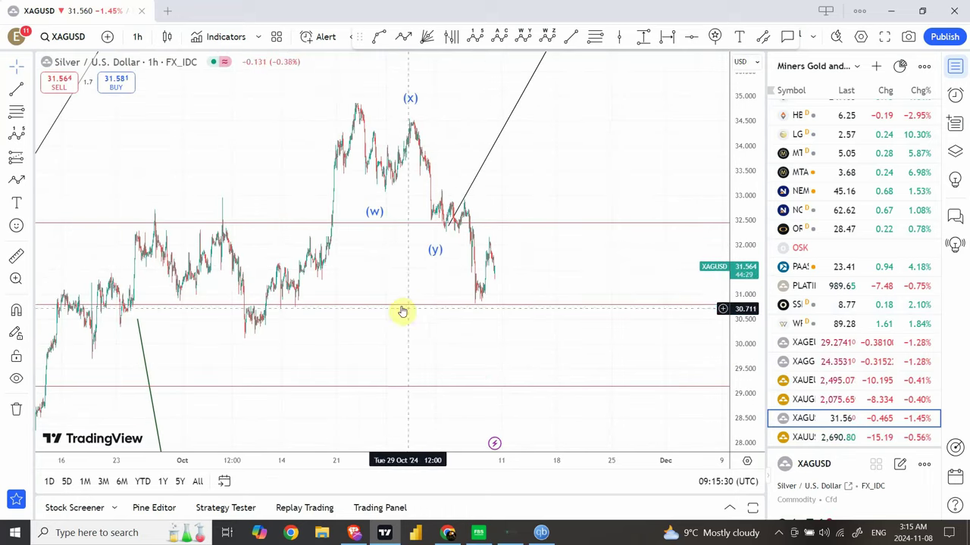
drag(409, 259, 431, 245)
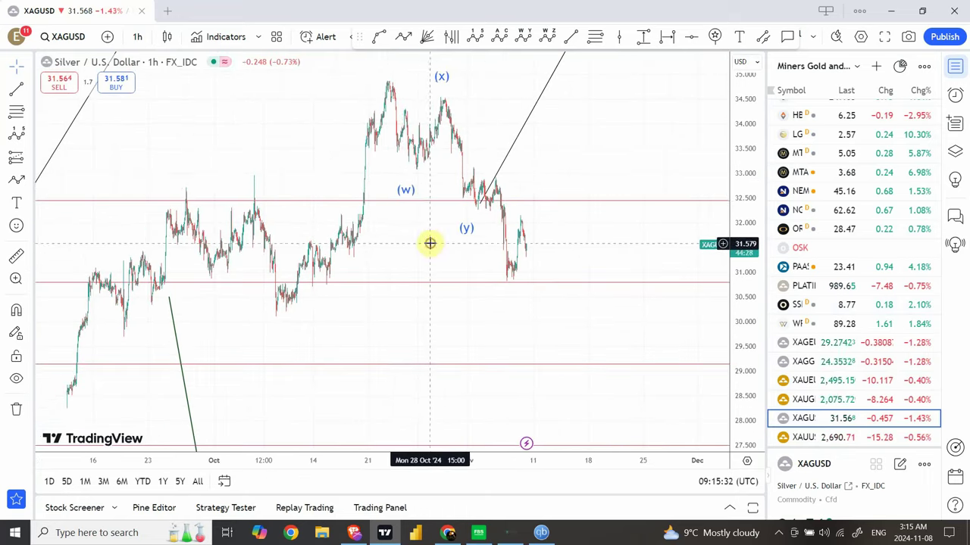
click(404, 192)
key(Delete)
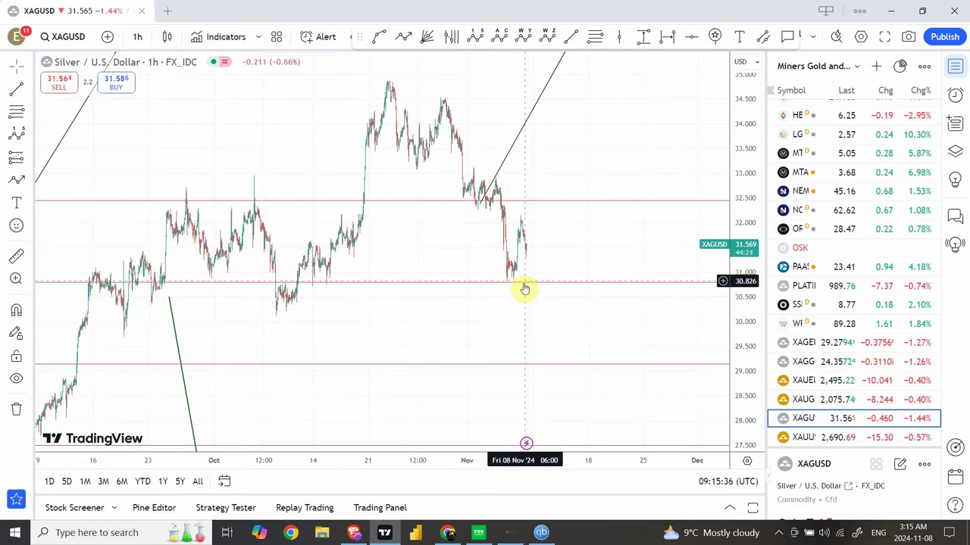
Step: Switch silver to 4-hour candles and pull the steep line's lower end down to about 30
click(137, 37)
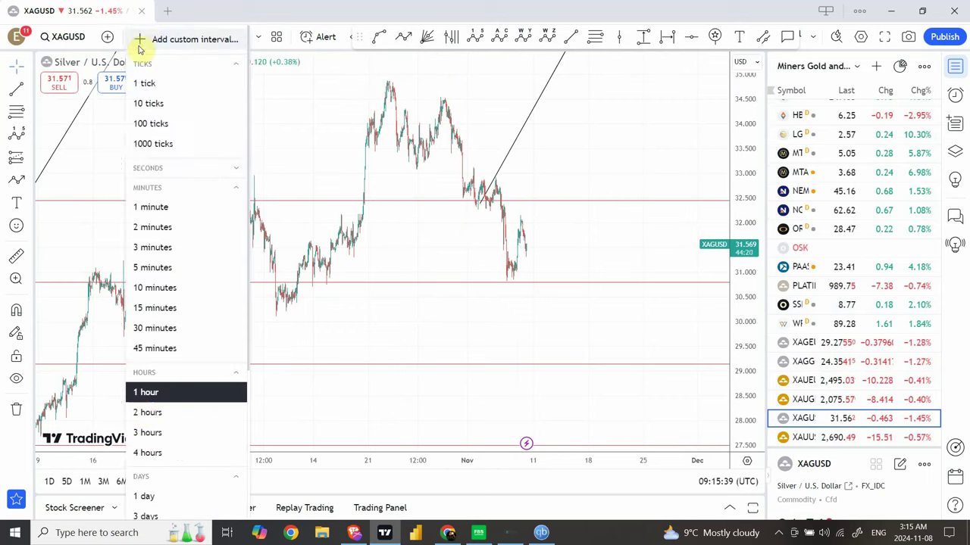
click(150, 452)
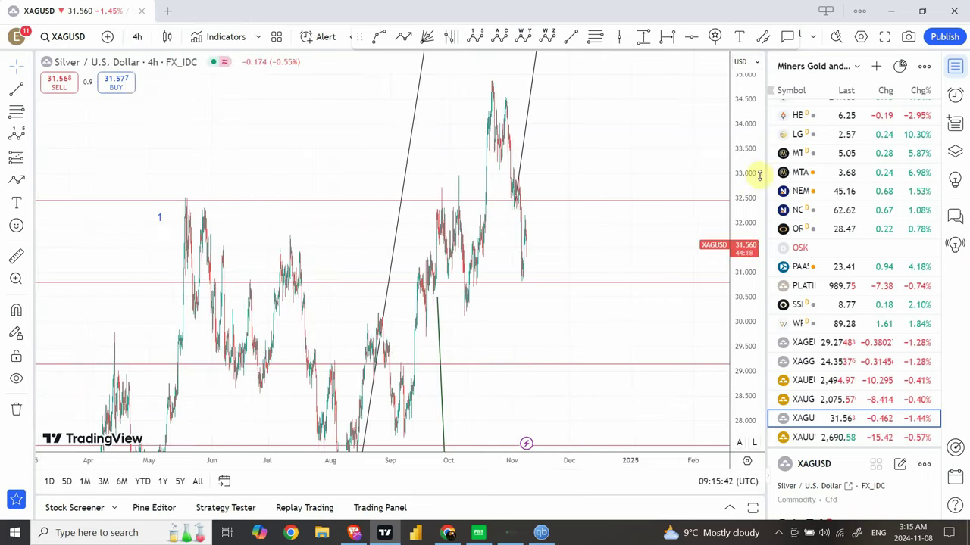
drag(745, 181, 736, 267)
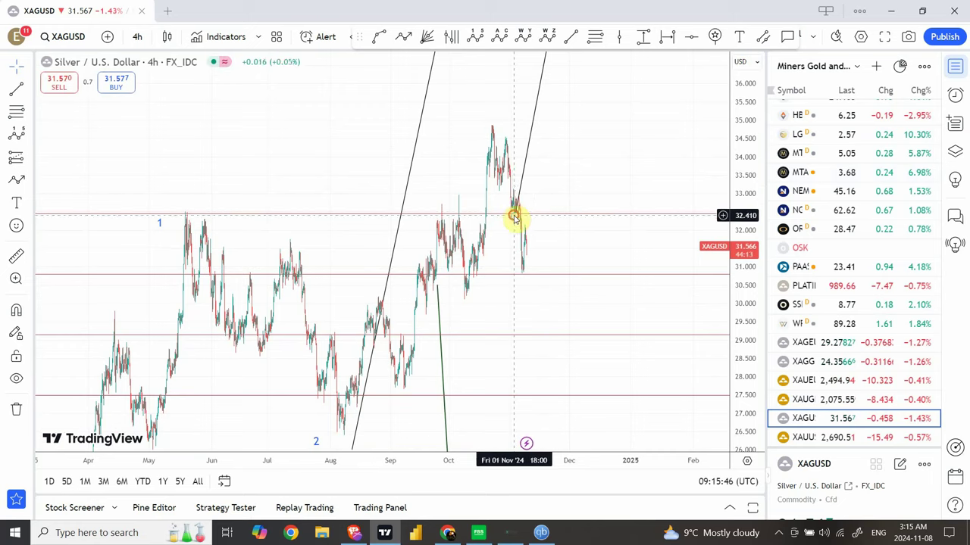
drag(513, 217, 534, 280)
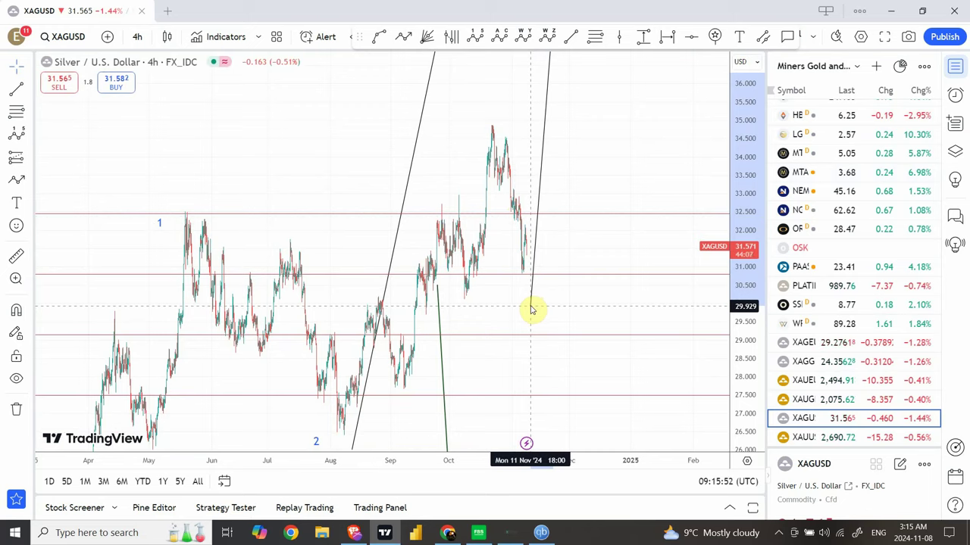
click(531, 310)
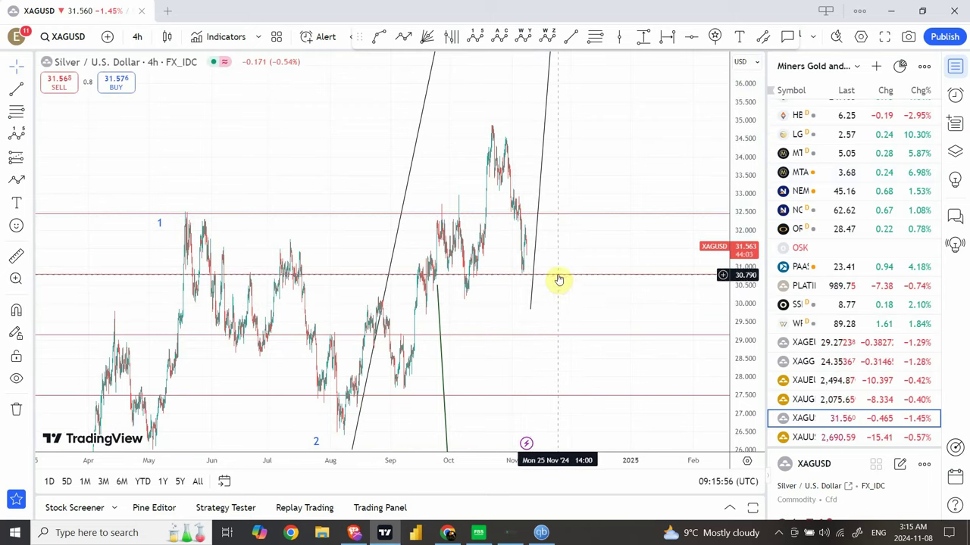
mouse_move(556, 275)
mouse_down()
mouse_move(556, 290)
mouse_move(563, 273)
mouse_up()
click(588, 307)
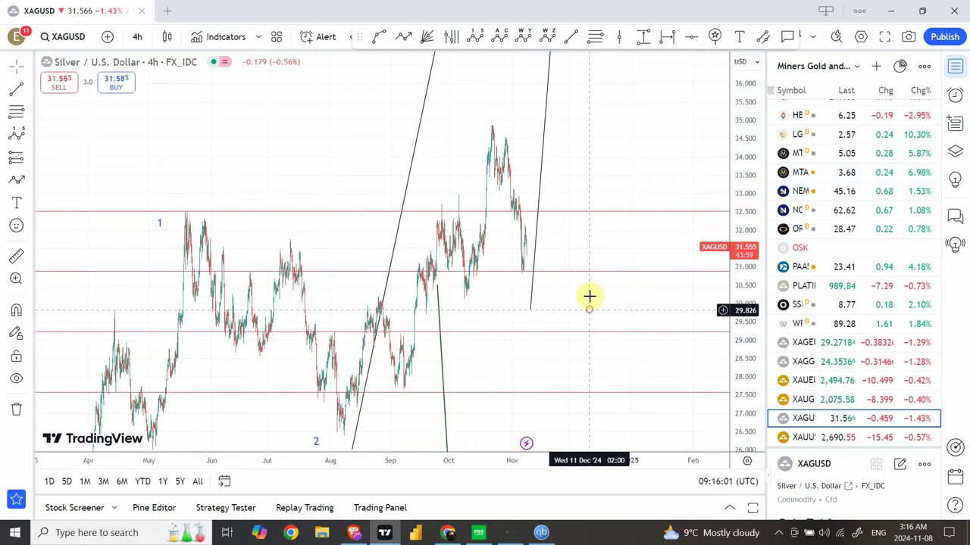
Step: Add a horizontal line at 29.722 and anchor the steep projection line's lower end on it
click(690, 38)
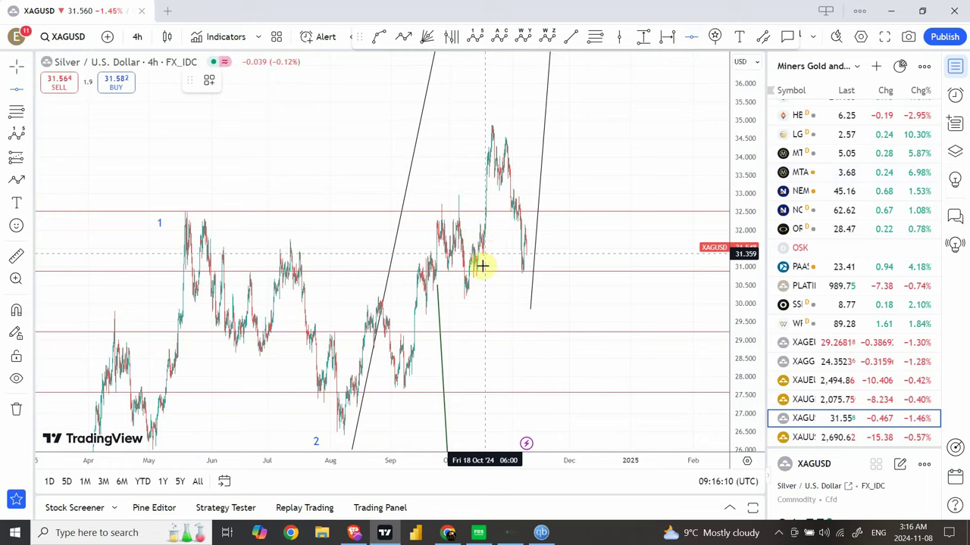
click(455, 313)
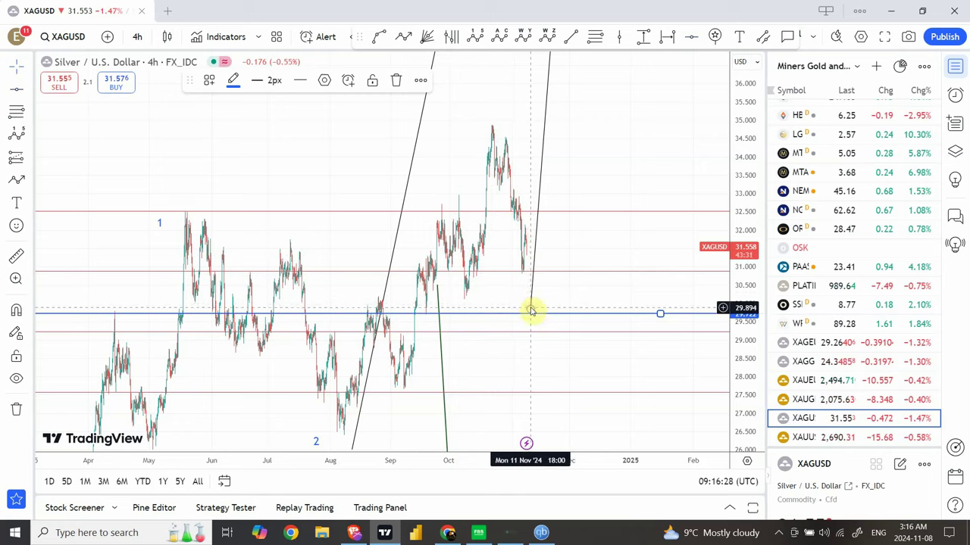
click(530, 309)
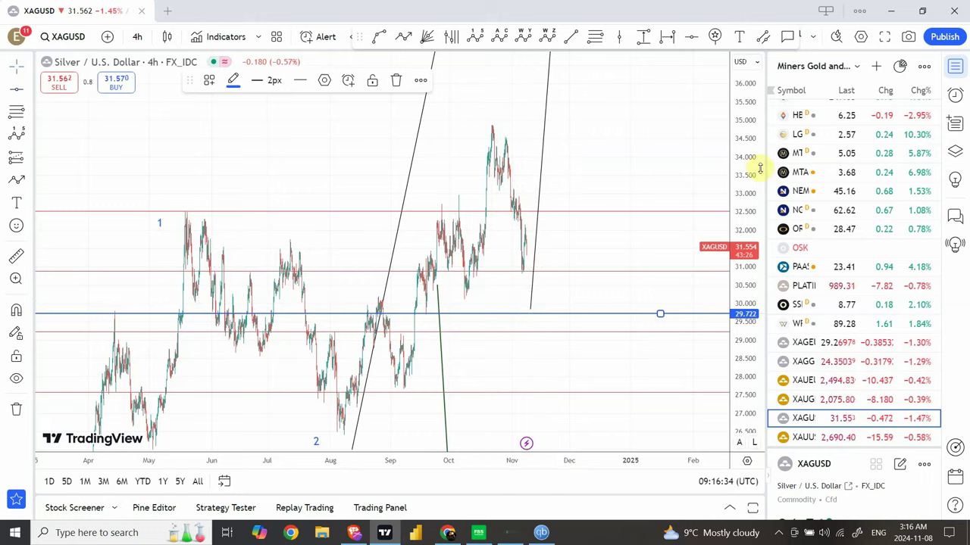
drag(746, 125, 727, 321)
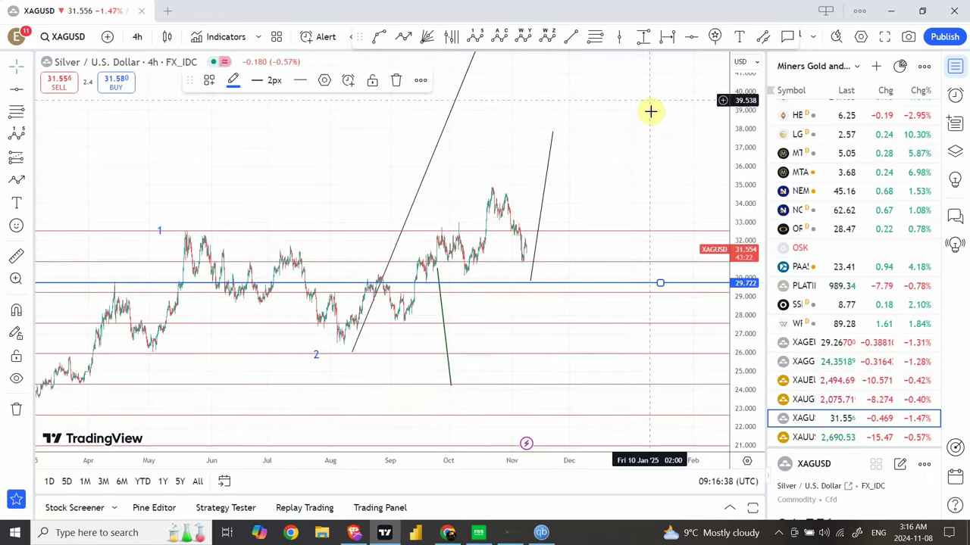
click(553, 134)
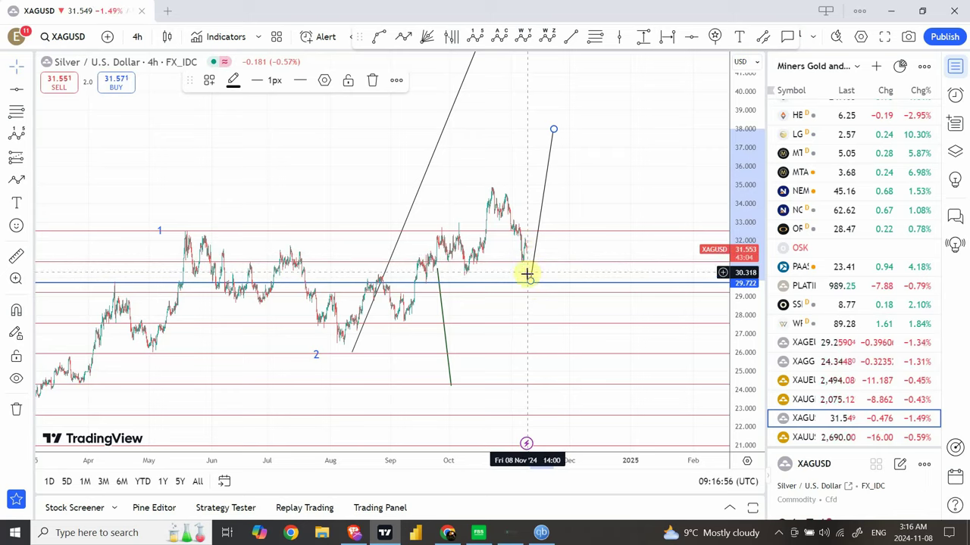
click(581, 203)
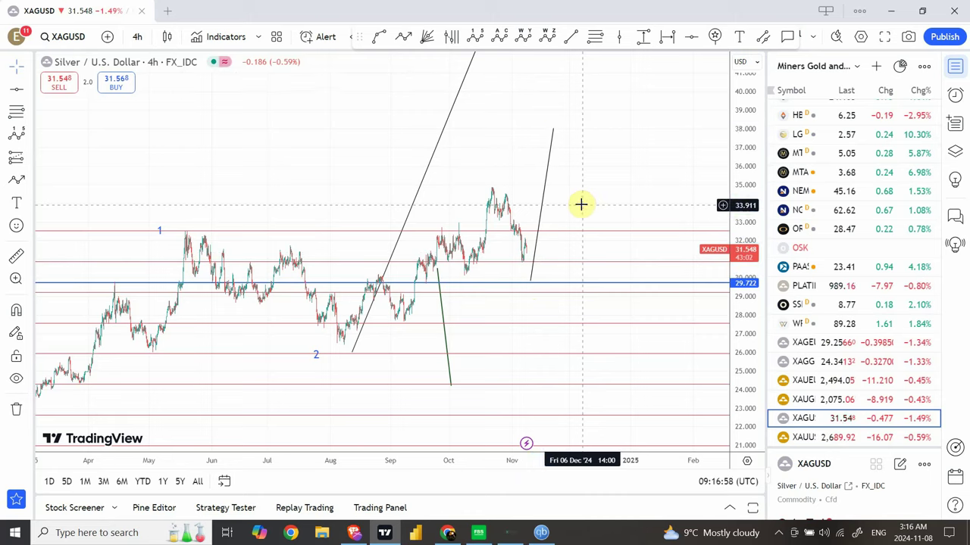